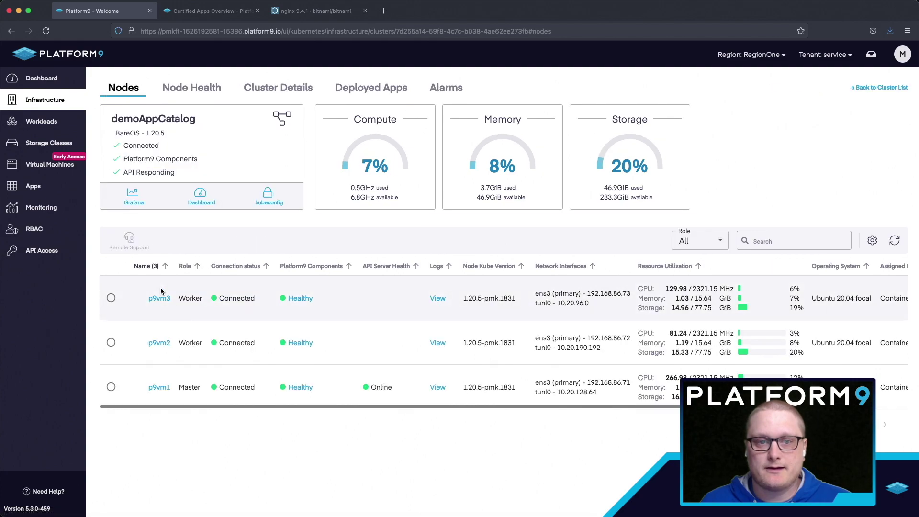
Open the demoAppCatalog cluster's details and highlight the MetalLB CIDR range in its networking information.
click(281, 89)
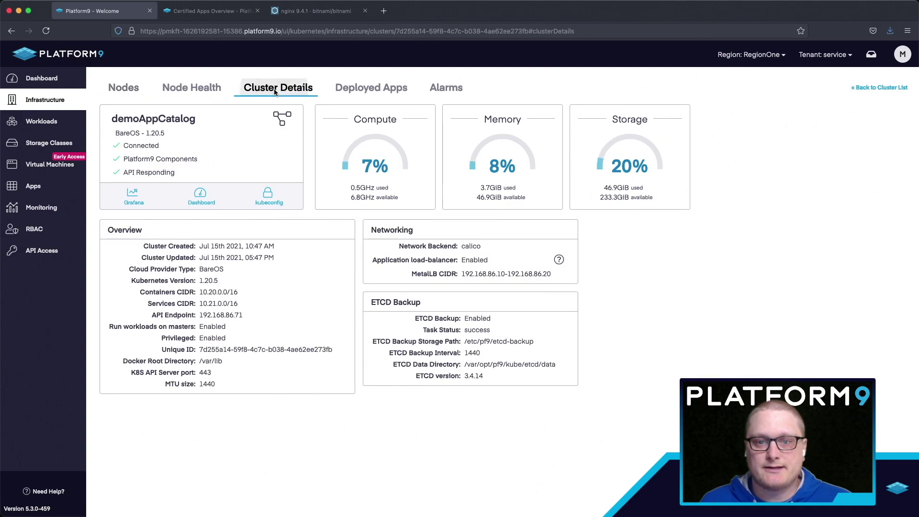
triple_click(513, 274)
click(523, 277)
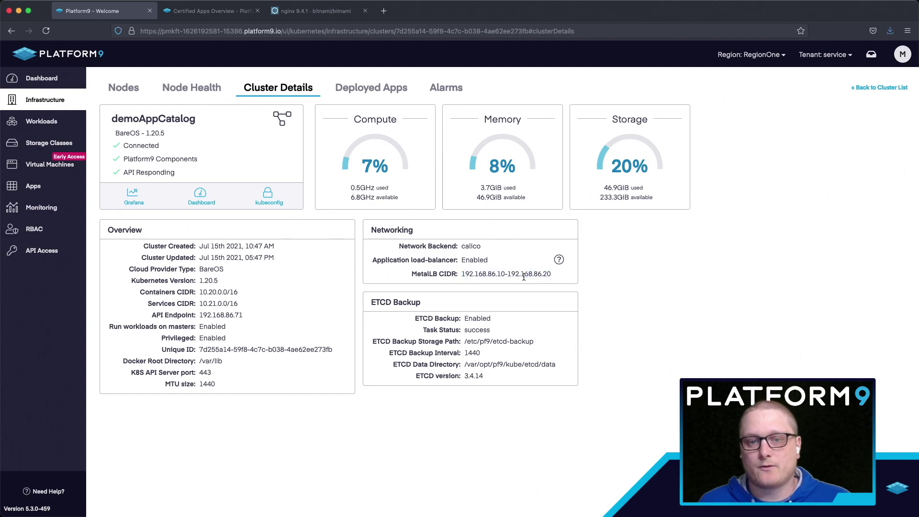
triple_click(523, 277)
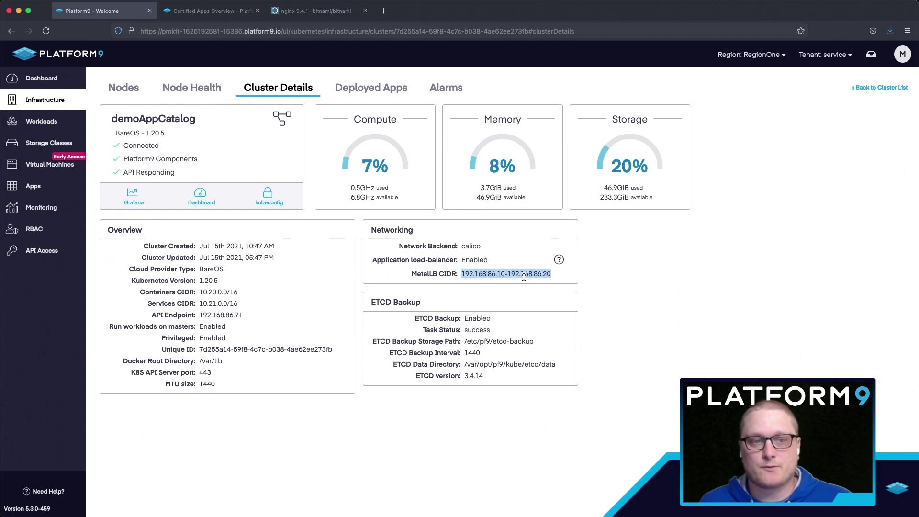
Start adding an app repository, then copy the helm-charts repository link from the Certified Apps Overview documentation page.
click(38, 188)
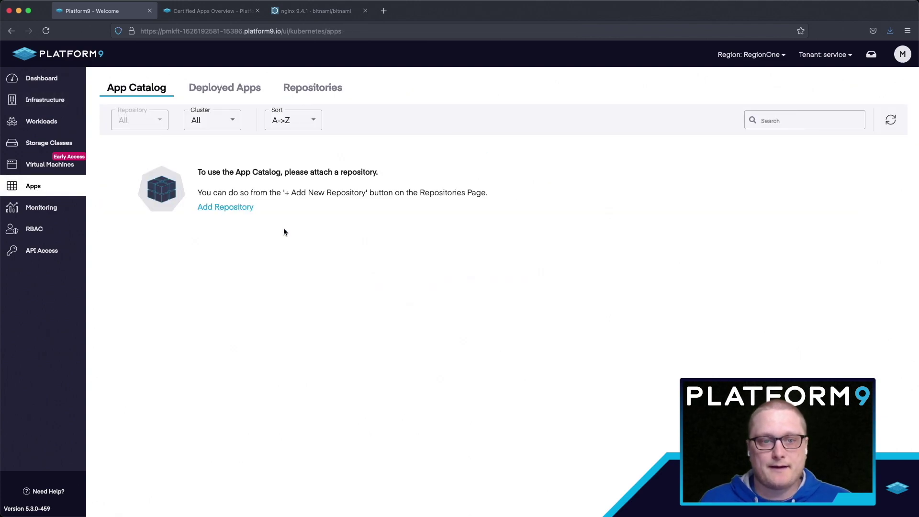
click(240, 207)
click(222, 10)
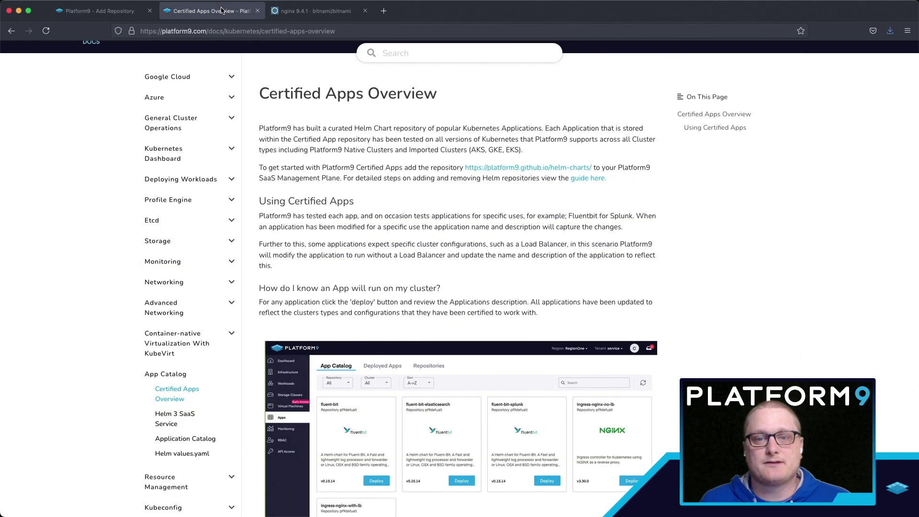
right_click(471, 169)
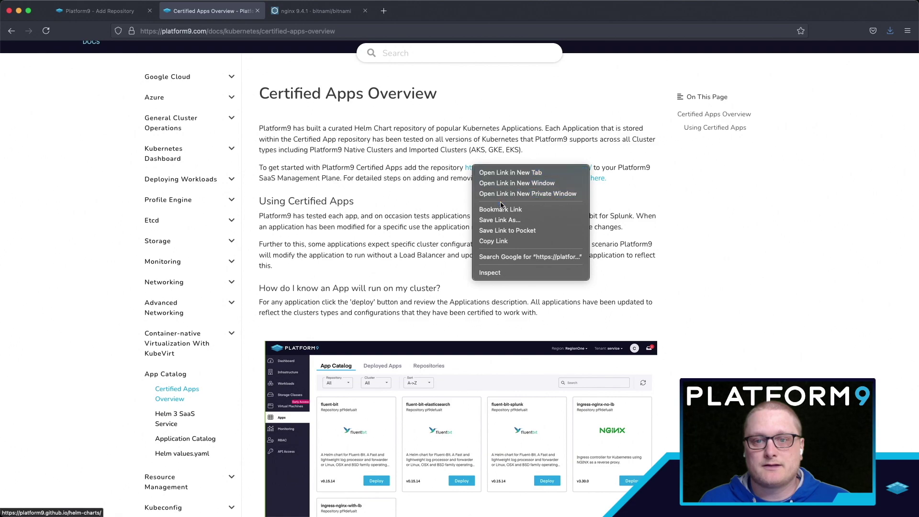
click(507, 241)
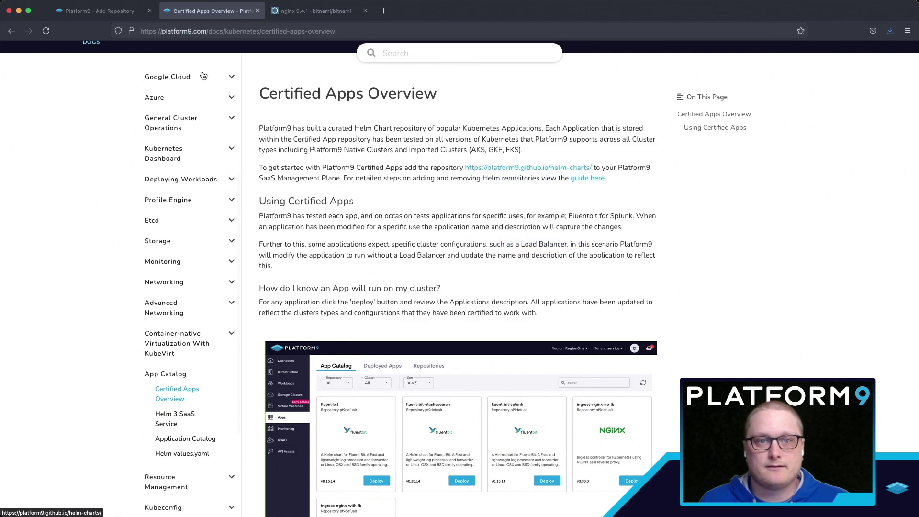
click(101, 11)
click(179, 161)
text(PMK Certified)
key(Tab)
text(https://platform9.github.io/helm-charts/)
click(172, 436)
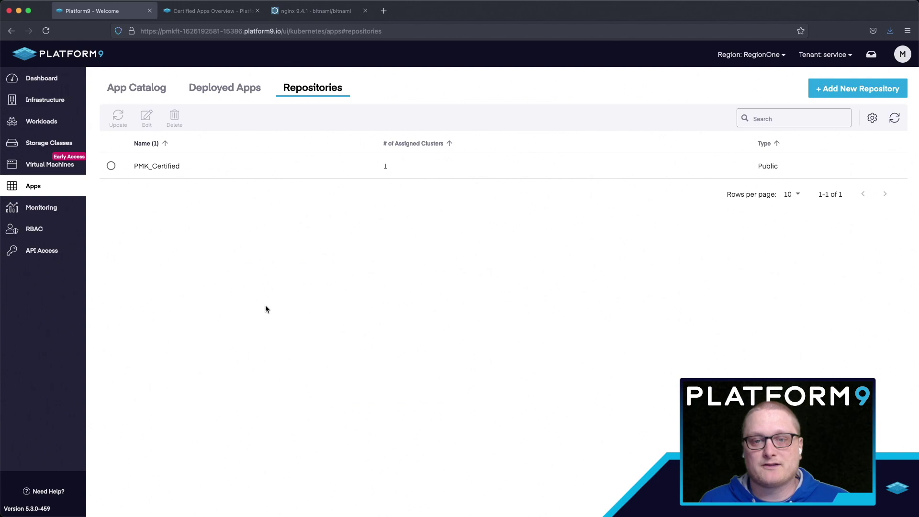
click(149, 93)
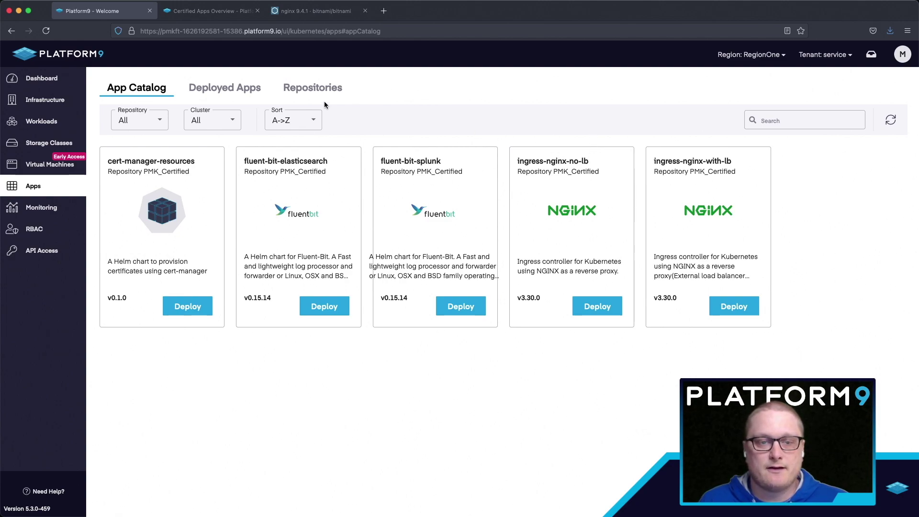
click(311, 11)
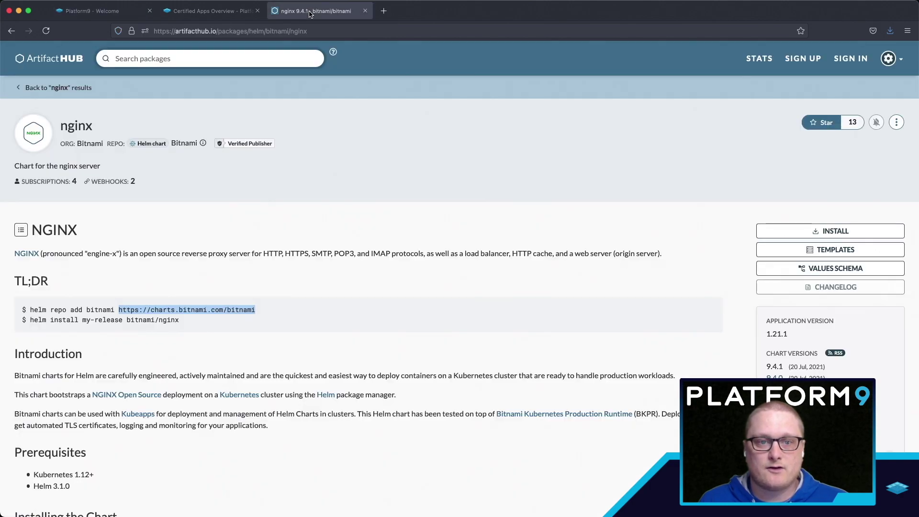
triple_click(224, 311)
drag(256, 310, 118, 310)
key(super+c)
click(95, 11)
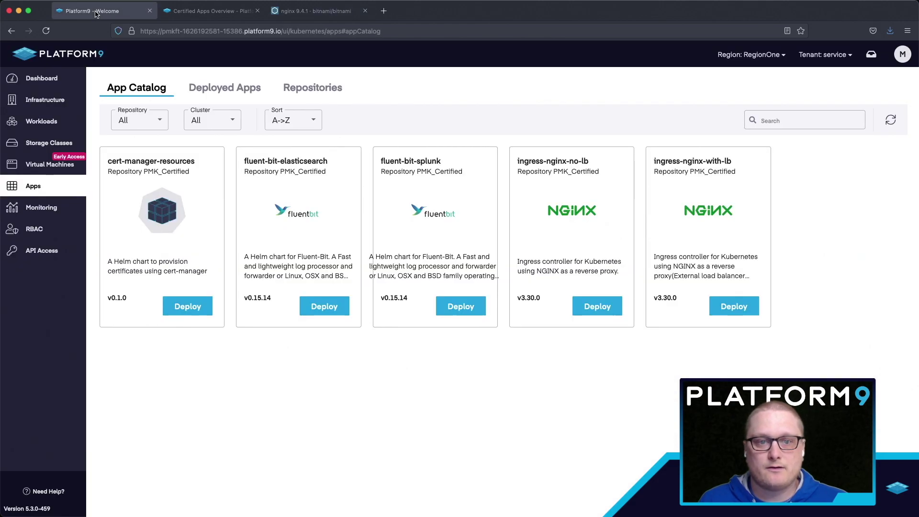
click(312, 90)
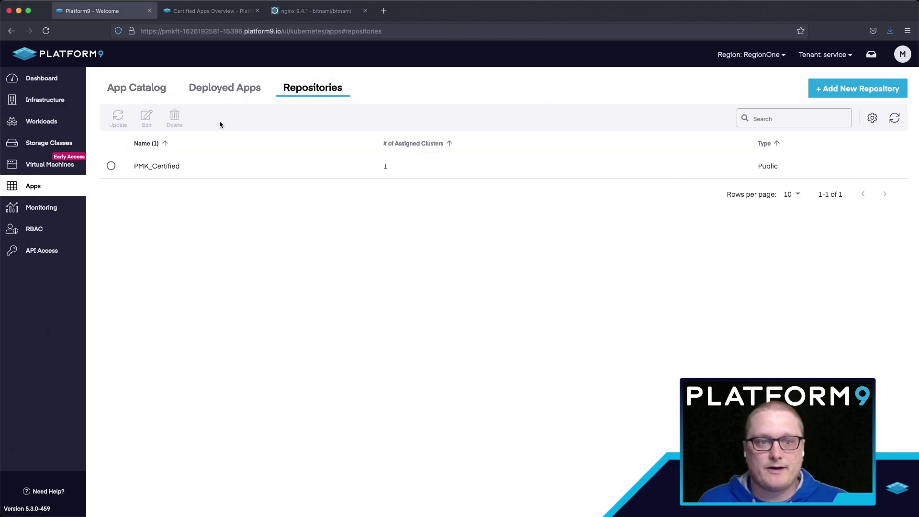
click(822, 92)
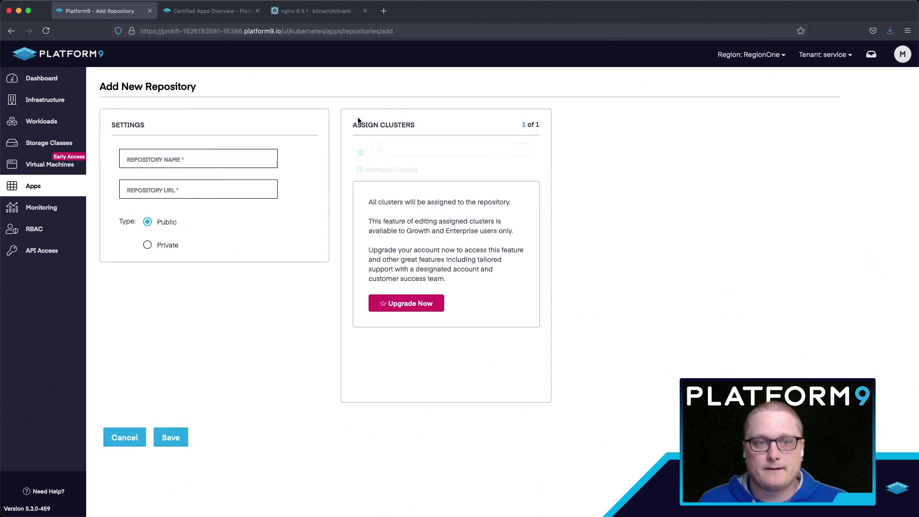
click(223, 154)
key(Tab)
key(super+v)
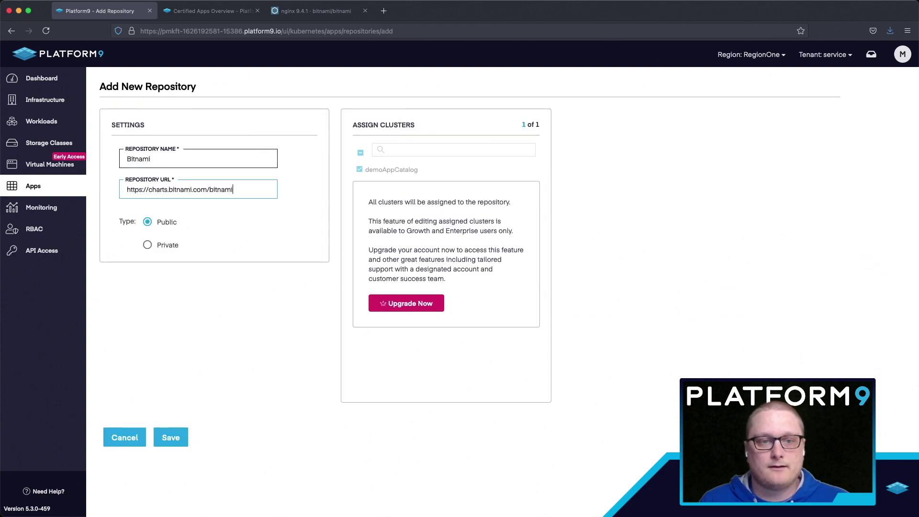
click(171, 436)
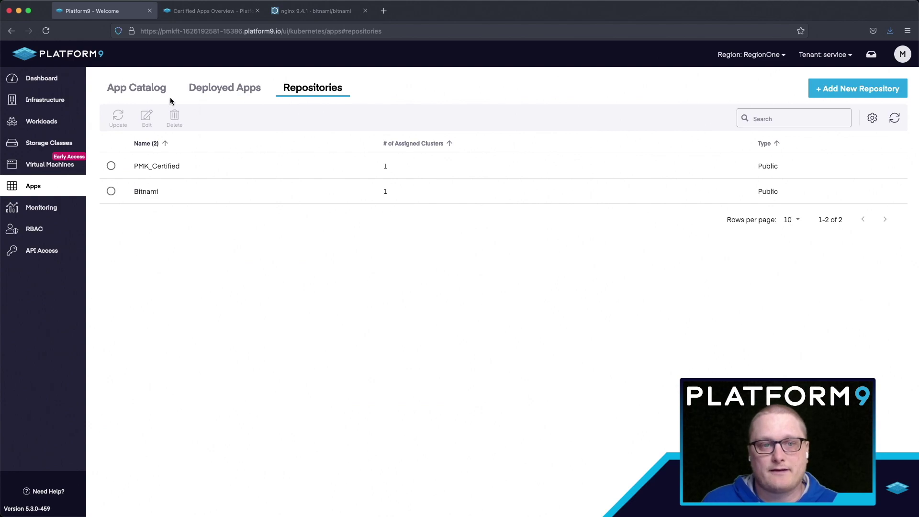
Search the App Catalog for nginx and open the deployment form of the Bitnami nginx chart.
click(141, 88)
click(794, 121)
text(nginx)
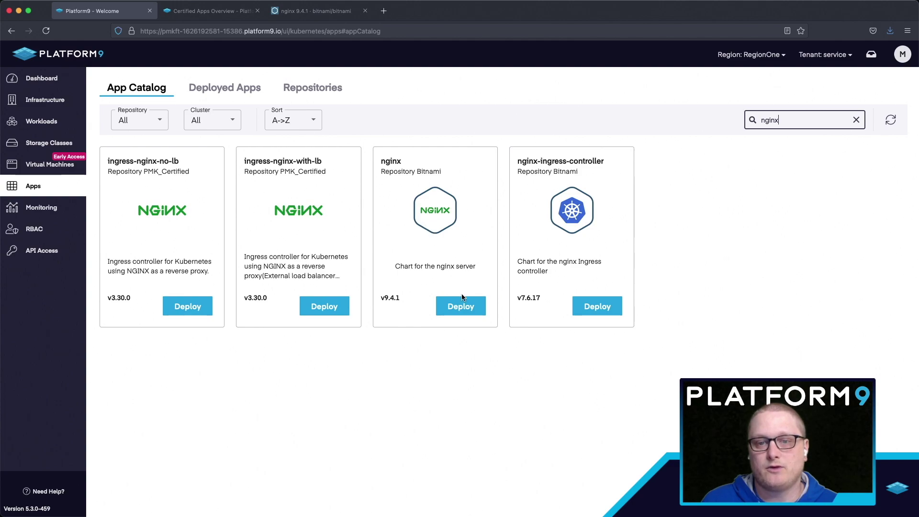
click(459, 307)
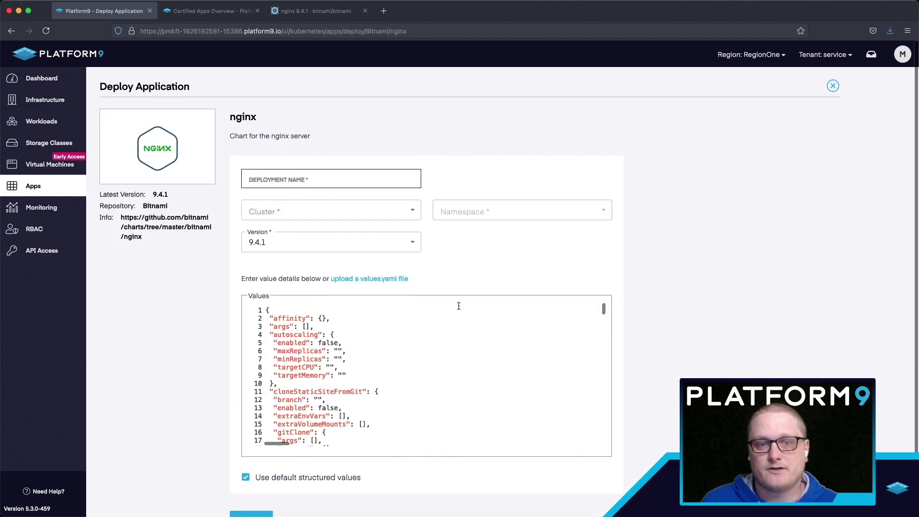
Deploy the chart under the name nginx to the demoAppCatalog cluster in the default namespace.
click(326, 184)
text(nginx)
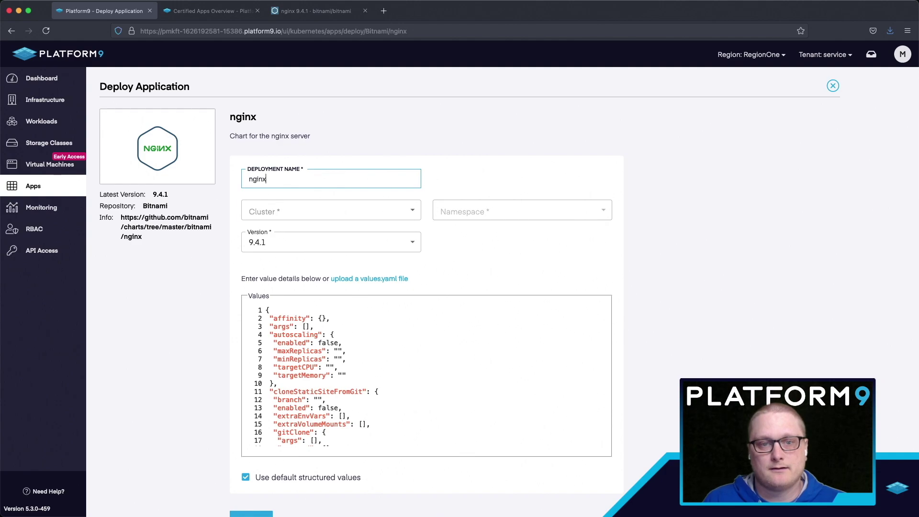
click(330, 209)
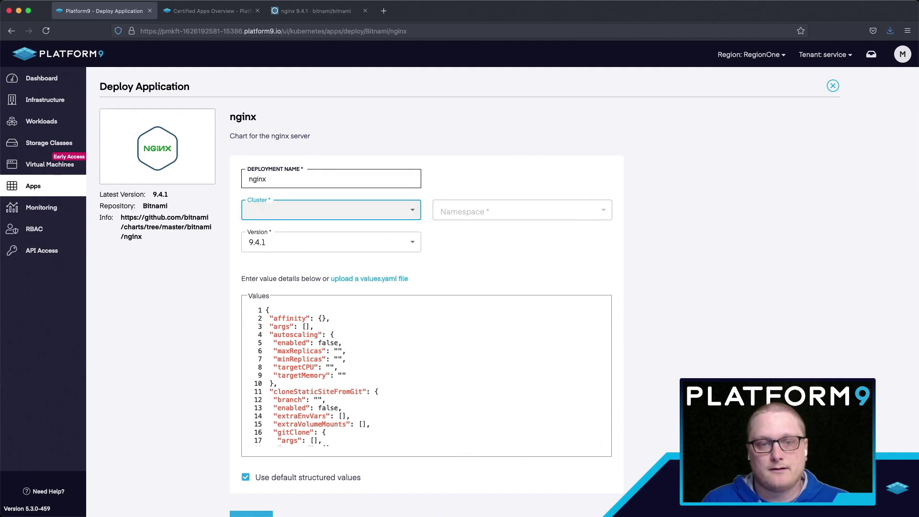
click(328, 214)
click(472, 214)
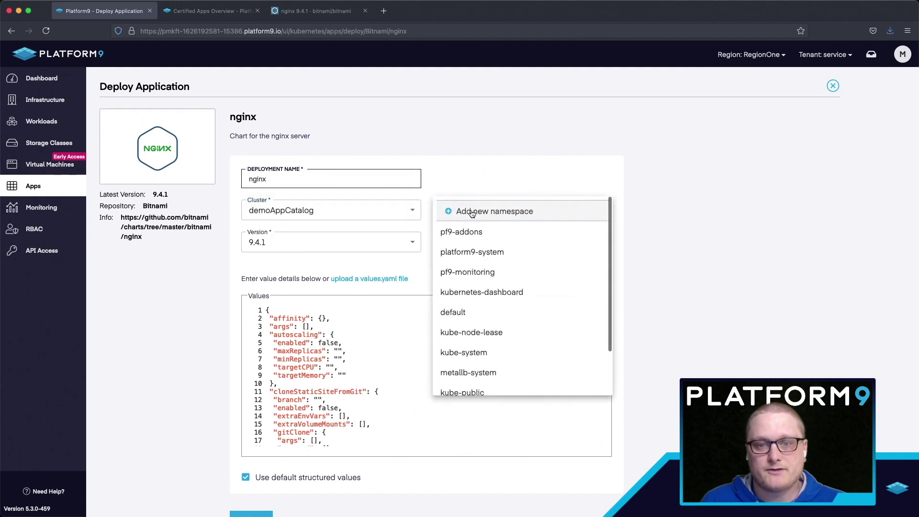
click(463, 312)
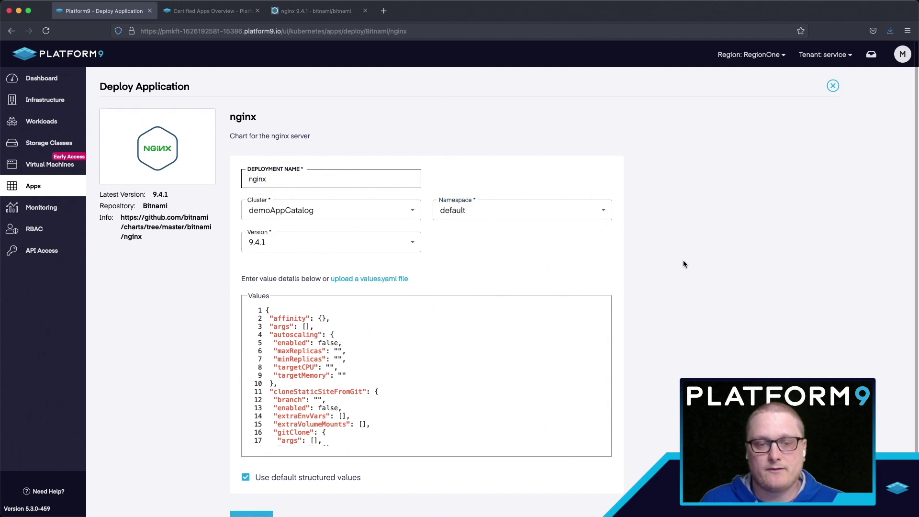
scroll(682, 261, down, 1)
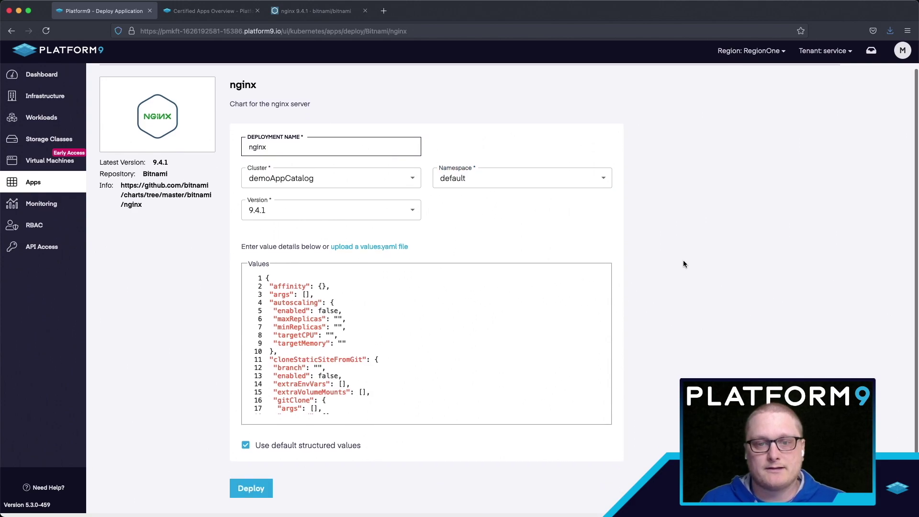
click(269, 494)
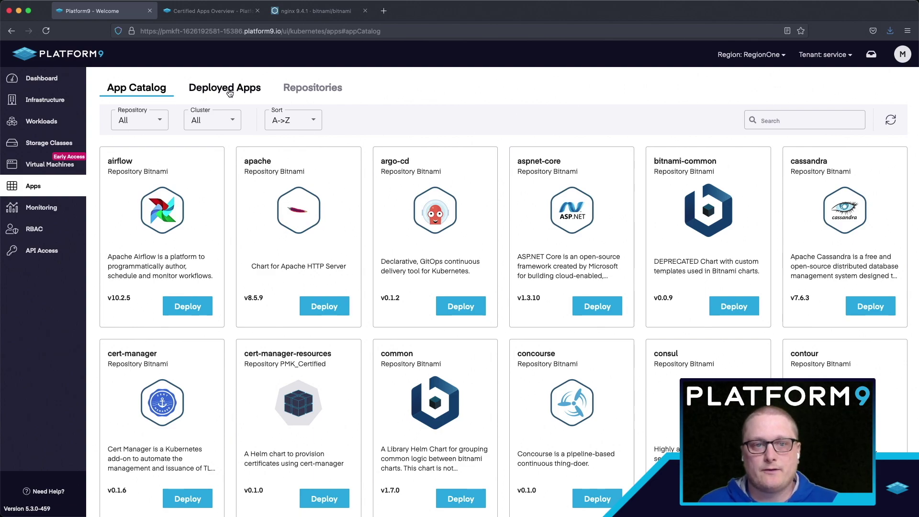
Show the deployed apps in the default namespace and select the nginx app.
click(230, 91)
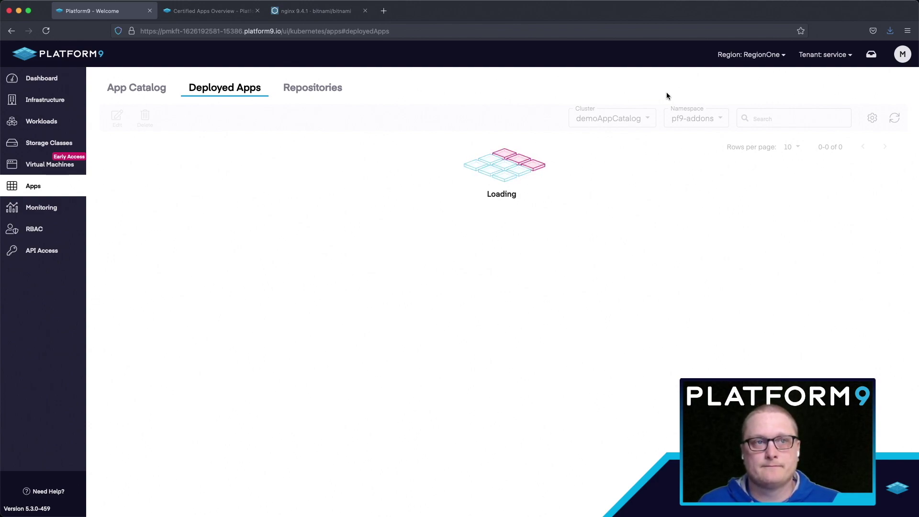
click(703, 124)
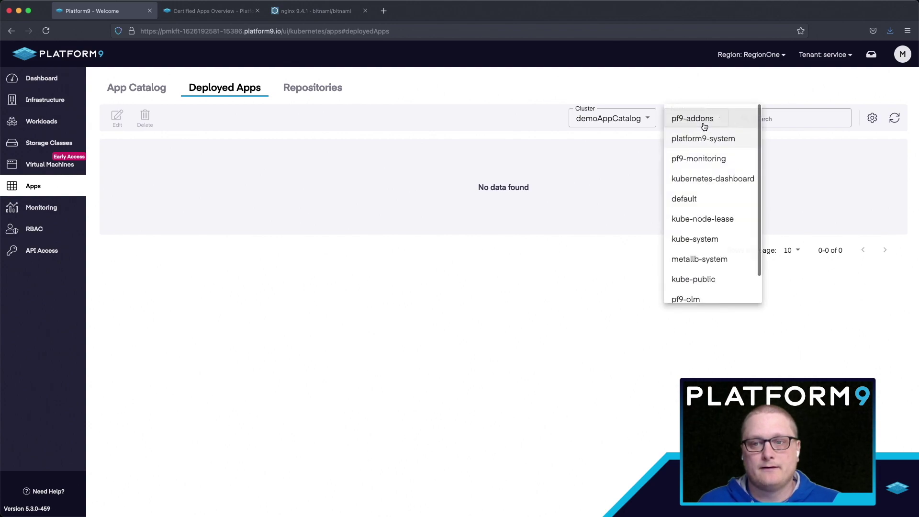
click(698, 198)
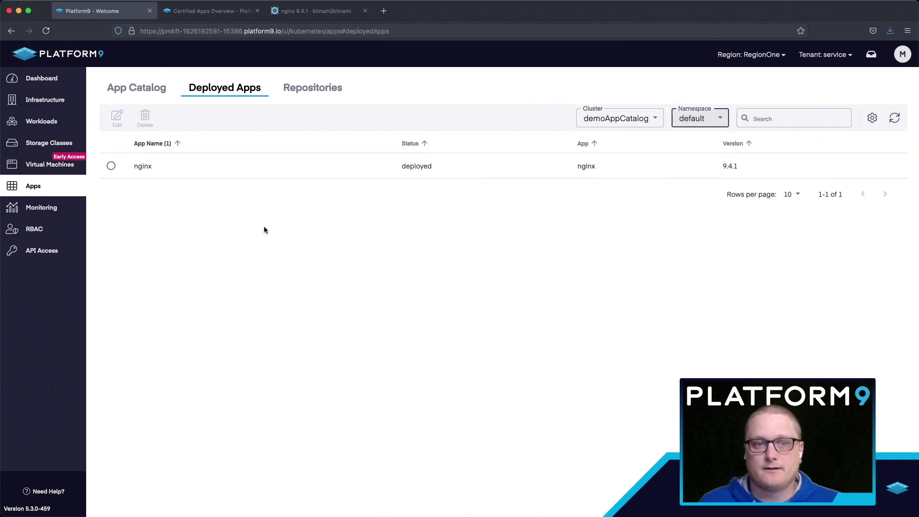
click(111, 166)
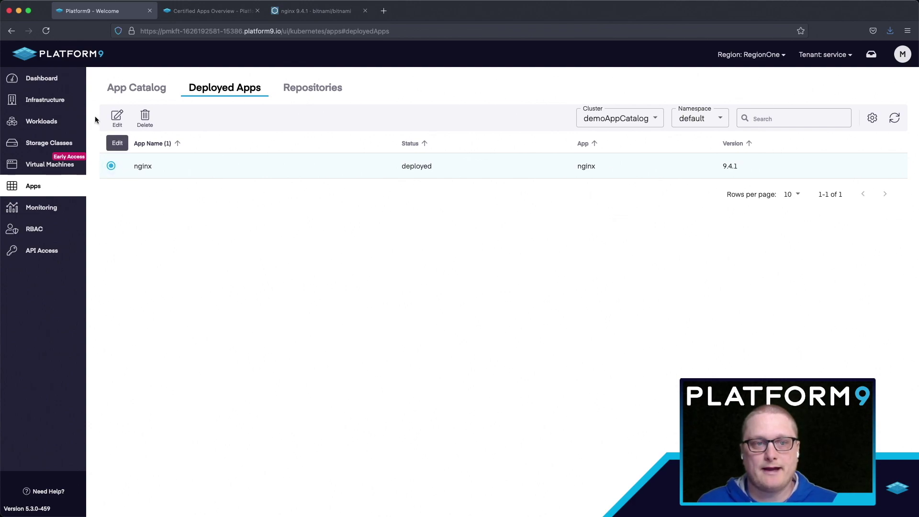
List the workload deployments in the default namespace, refresh the list, and select the nginx deployment.
click(43, 122)
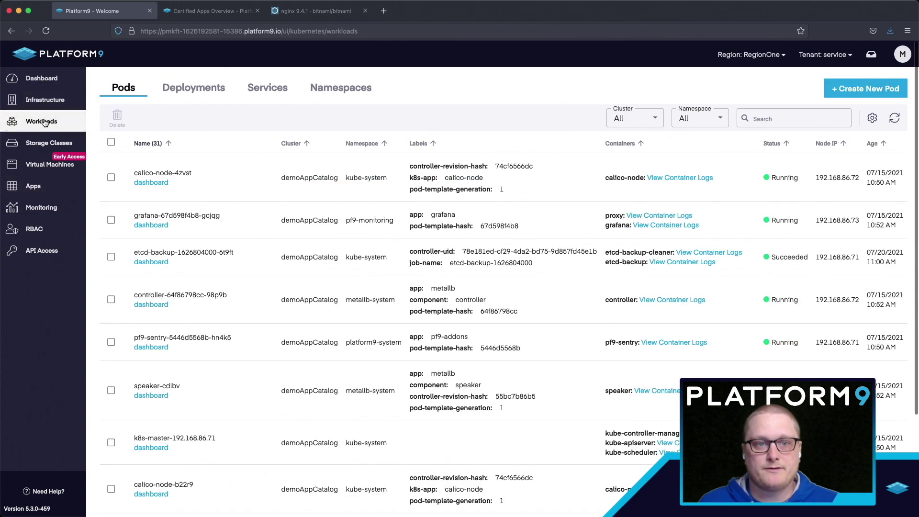
click(192, 90)
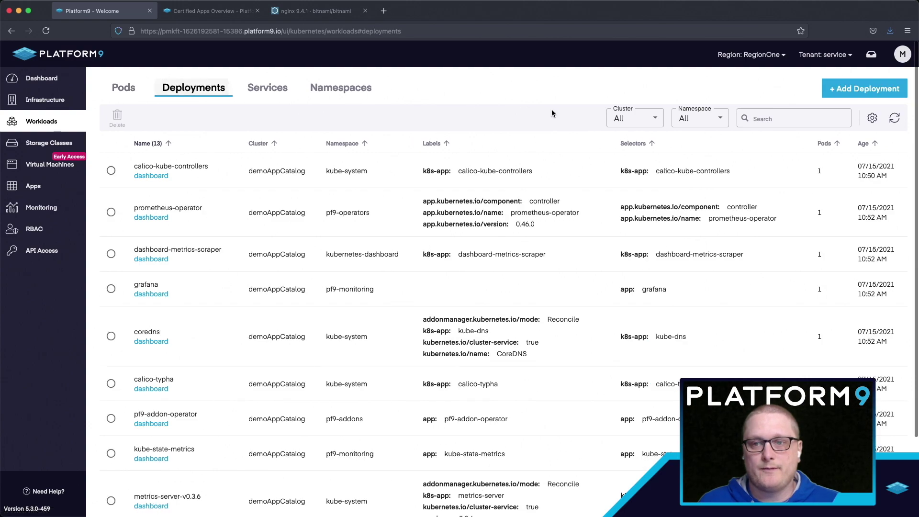
click(708, 124)
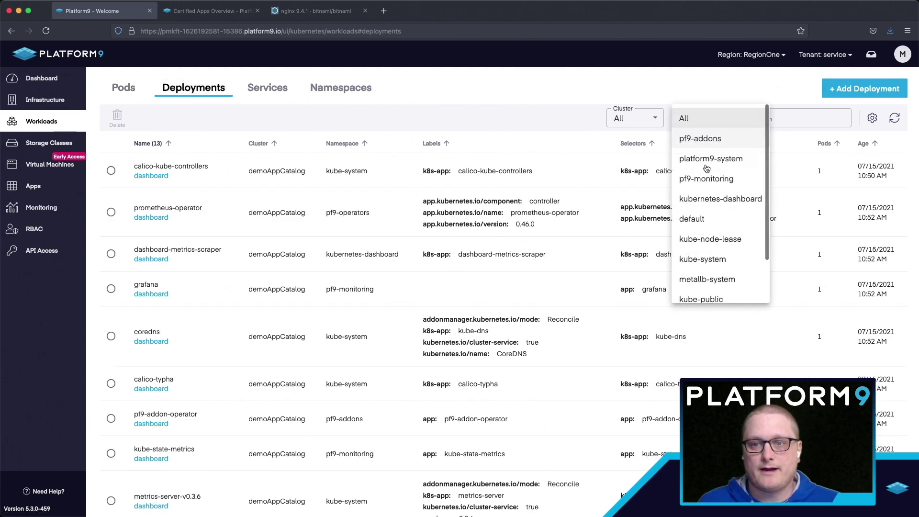
click(700, 218)
click(893, 119)
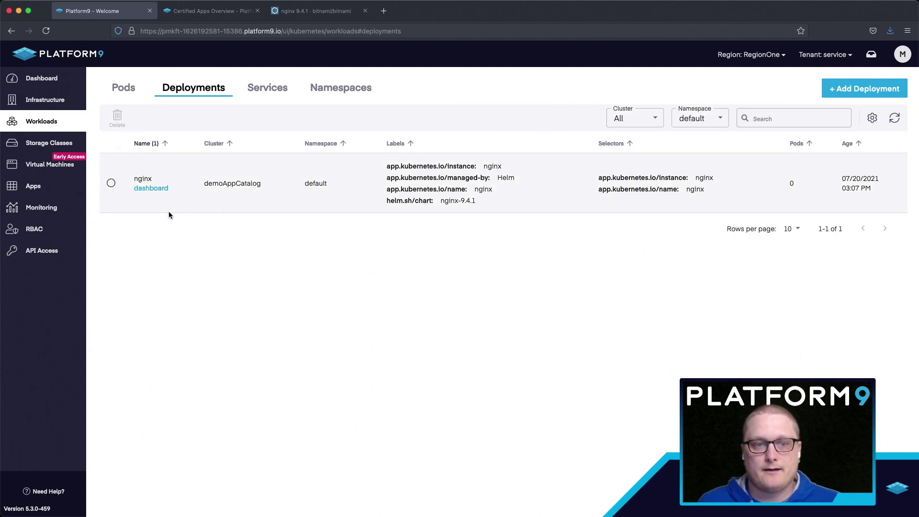
click(111, 183)
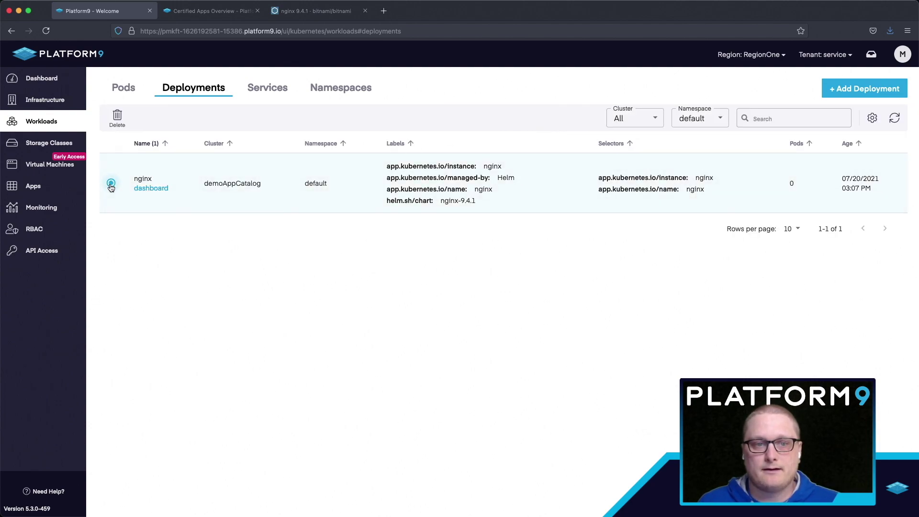
List the services in the default namespace and refresh the list to check the nginx service.
click(268, 89)
click(702, 119)
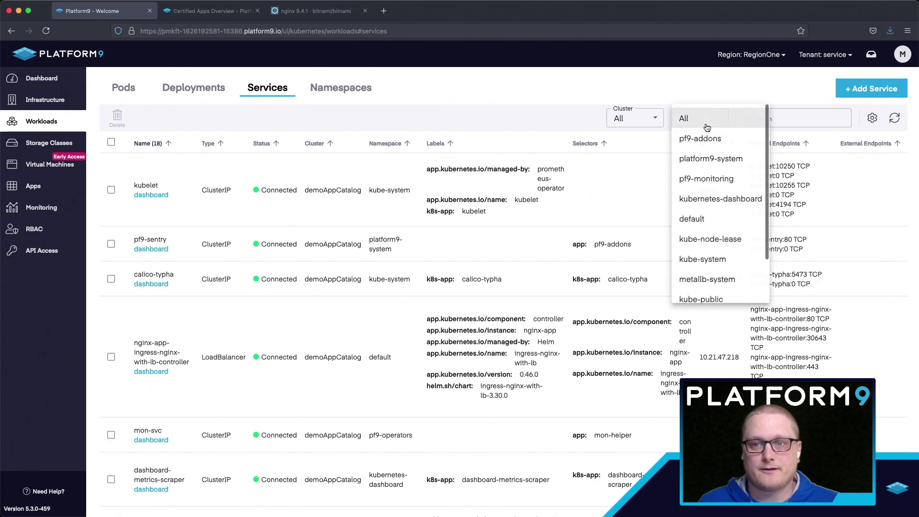
click(709, 219)
click(893, 119)
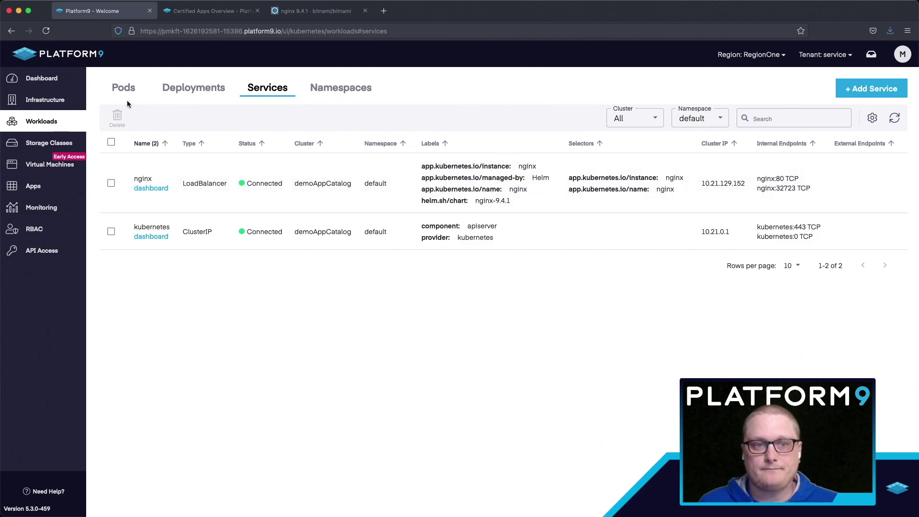
List the pods in the default namespace and refresh the list to check the nginx pod.
click(124, 87)
click(722, 120)
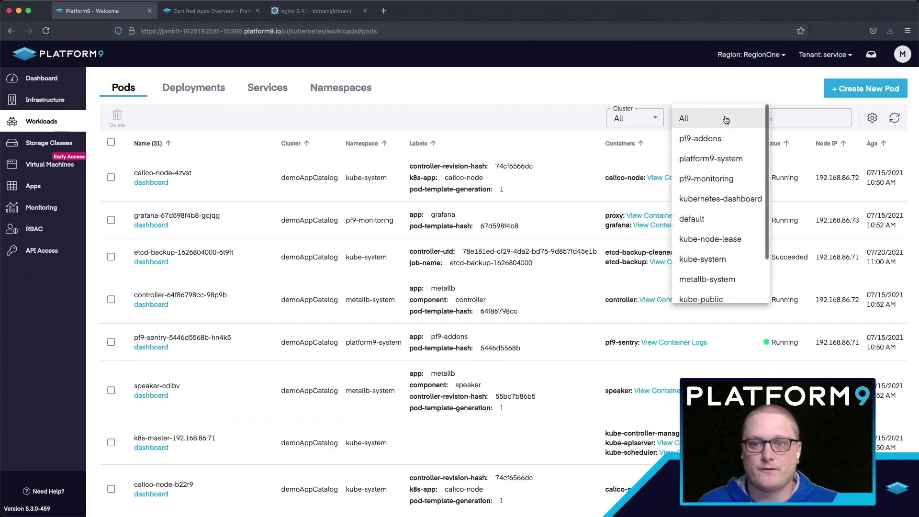
click(696, 215)
click(892, 119)
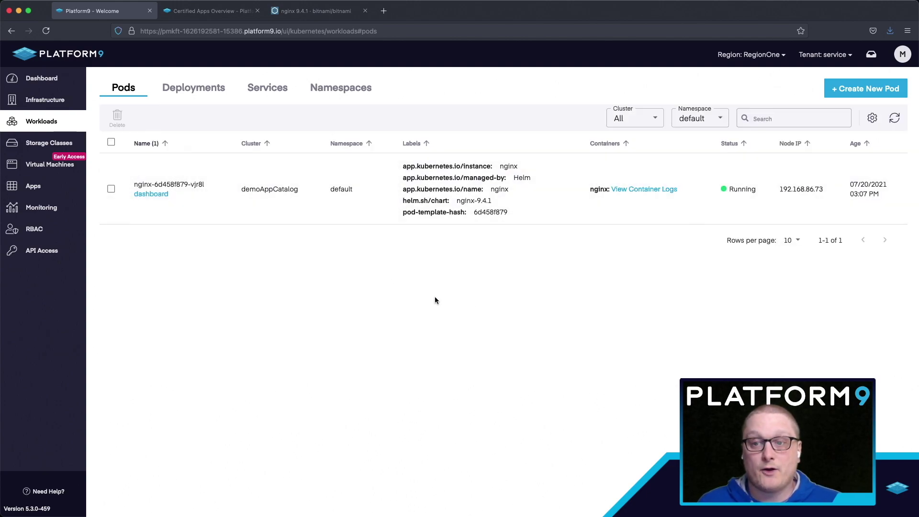
Switch to the terminal, list the Helm releases, and print all details of the nginx release with "helm get all nginx".
key(super+Tab)
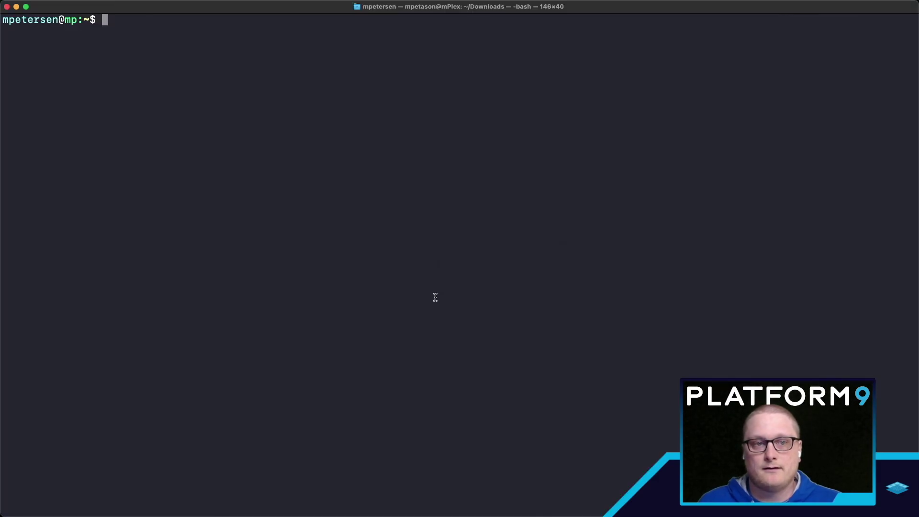
text(helm list)
key(Return)
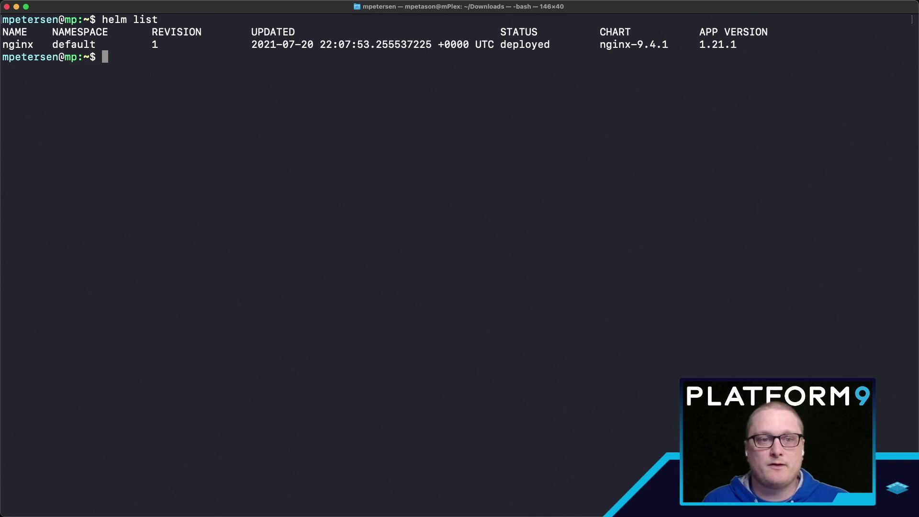
text(he)
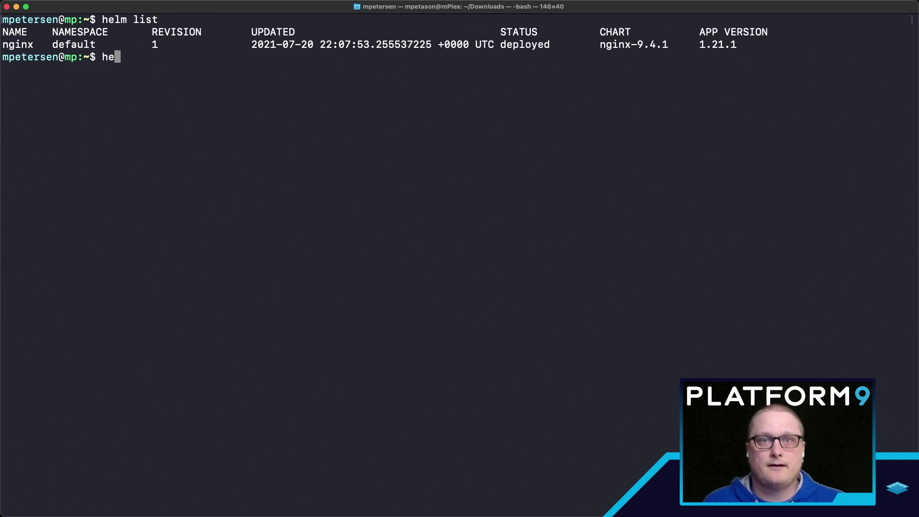
text(lm get all nginx)
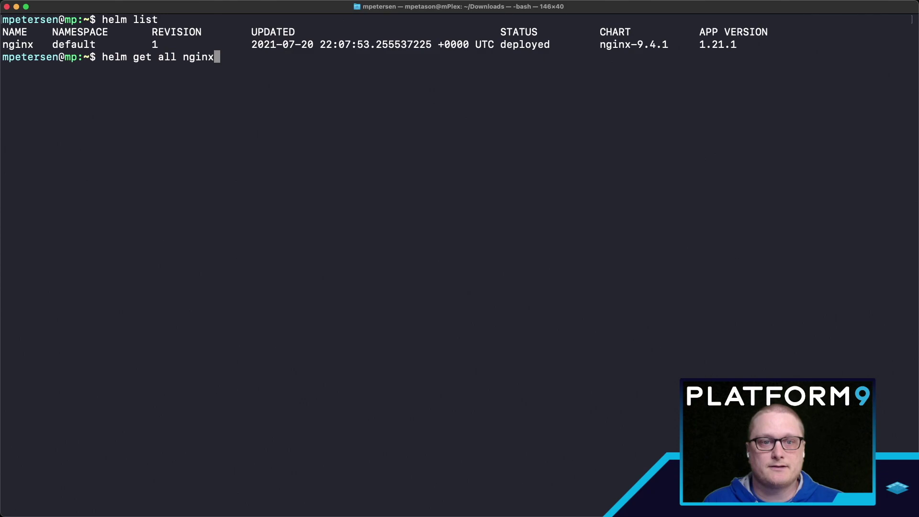
key(Return)
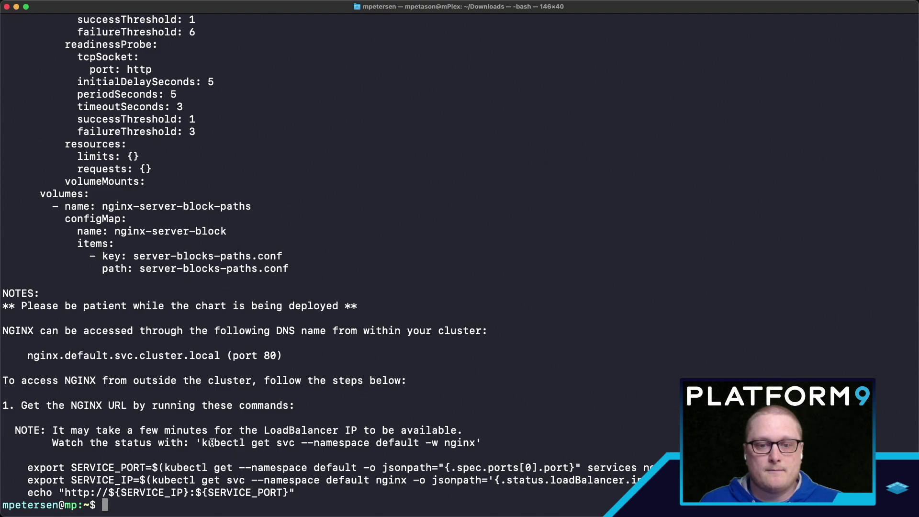
Run the service watch command from the release notes, "kubectl get svc --namespace default -w nginx".
drag(201, 442, 477, 445)
key(super+c)
key(super+v)
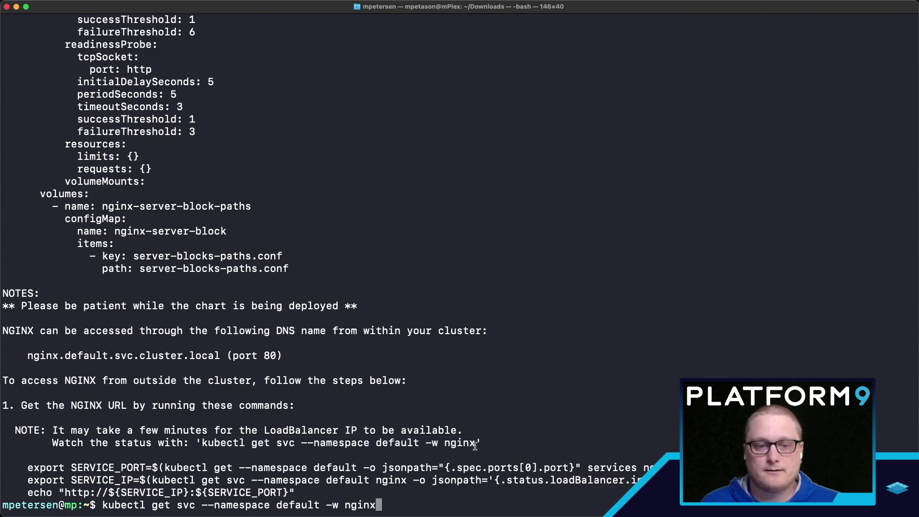
key(Return)
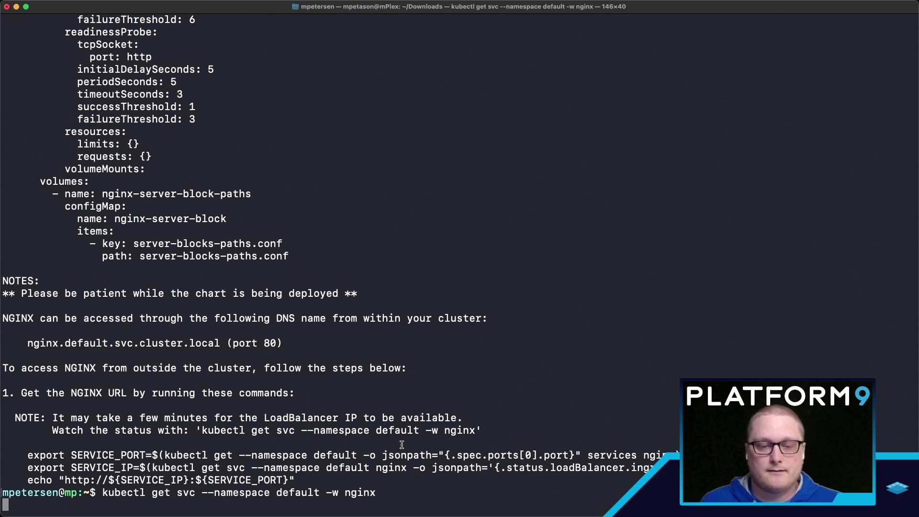
Copy the nginx service's external IP 192.168.86.11 and open it in a new tab of the web browser.
drag(329, 492, 247, 495)
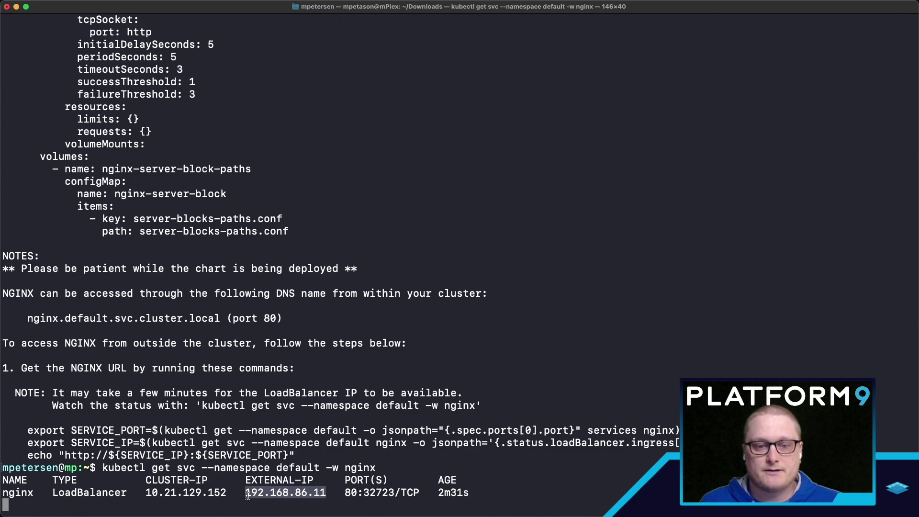
key(super+c)
key(super+Tab)
key(super+t)
key(super+v)
key(Return)
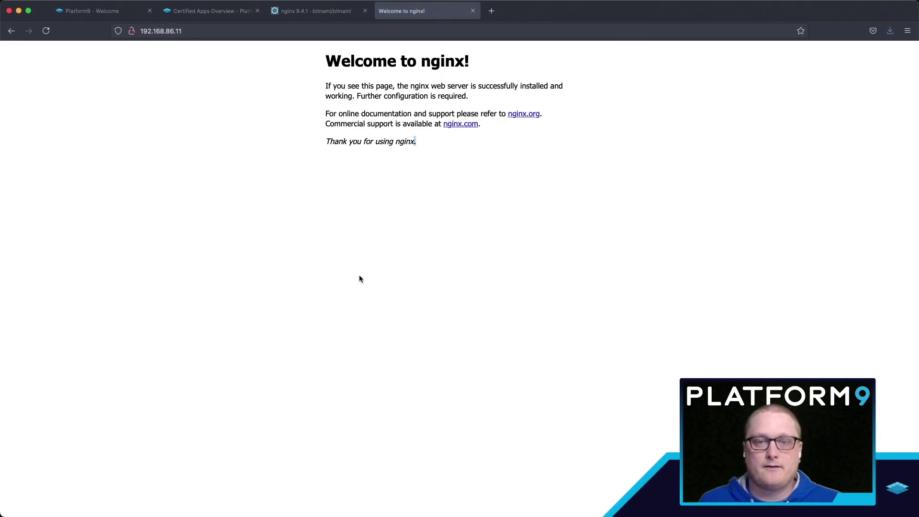
click(359, 278)
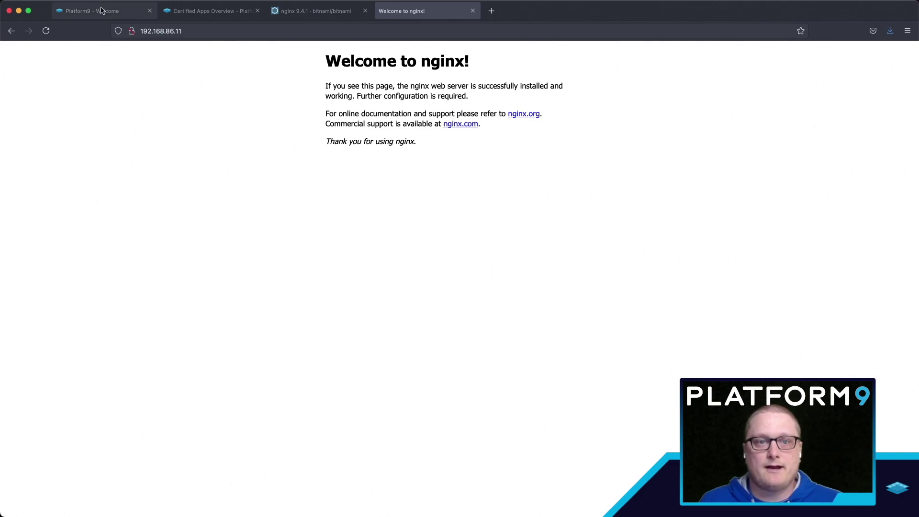
Delete the nginx app from the deployed apps in demoAppCatalog's default namespace.
click(101, 10)
click(52, 191)
click(205, 93)
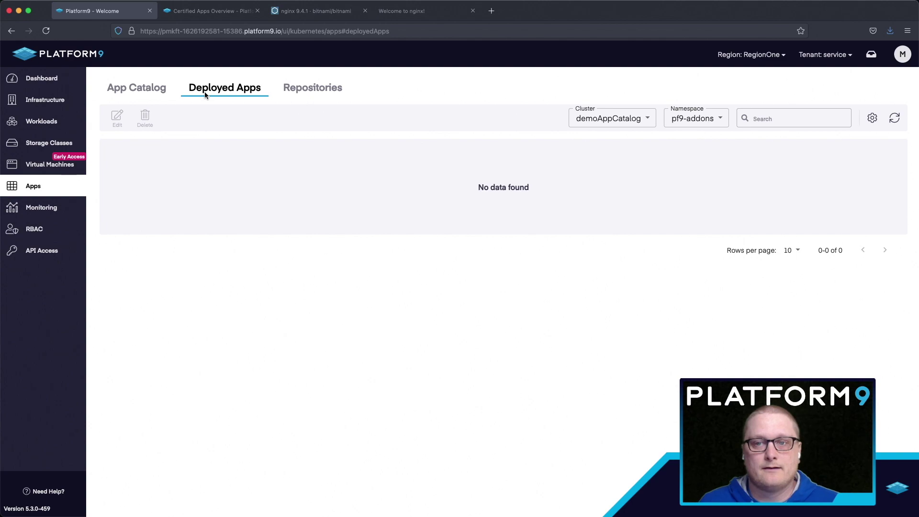
click(694, 118)
click(698, 201)
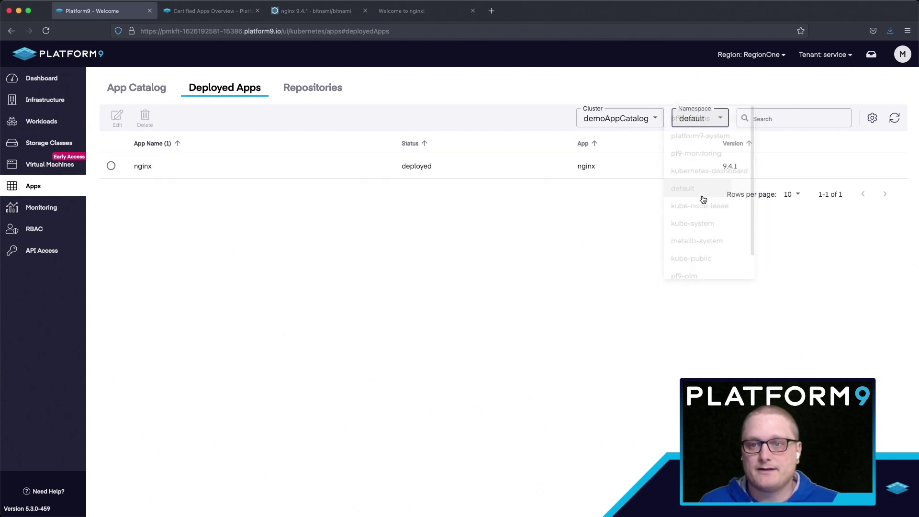
click(111, 166)
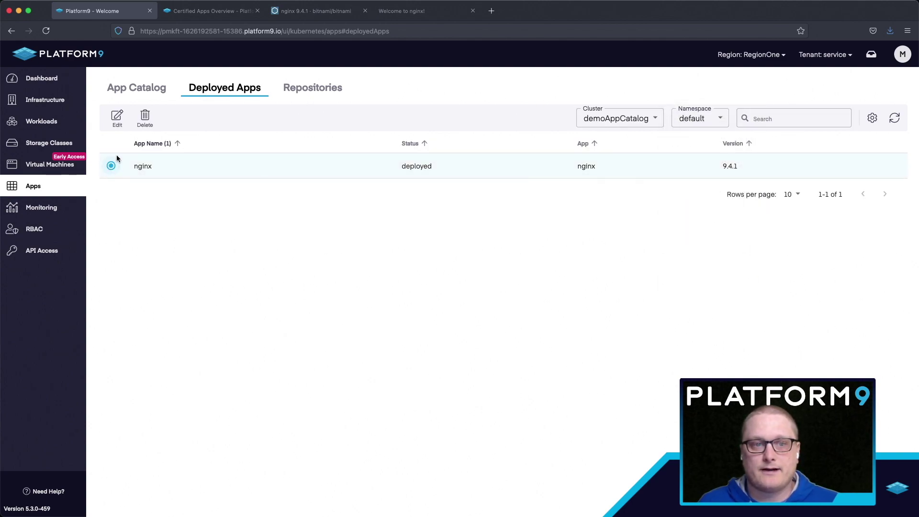
click(145, 118)
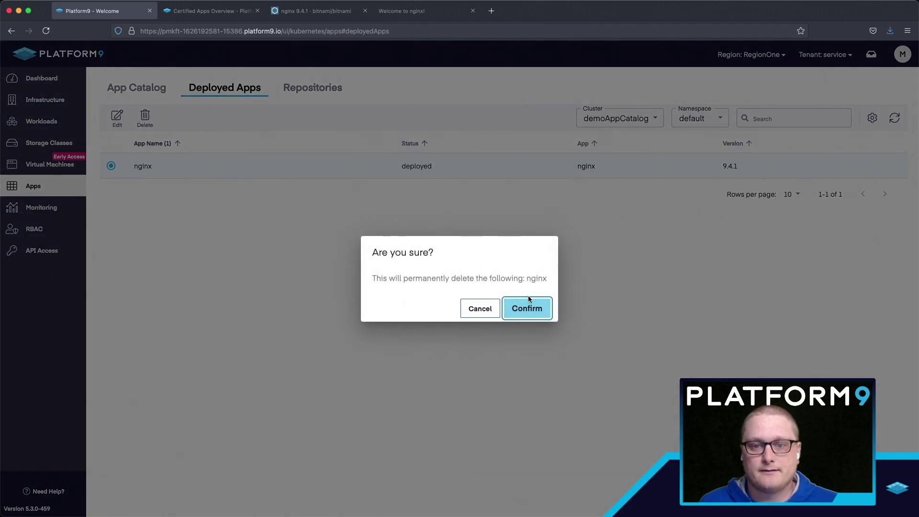
click(527, 307)
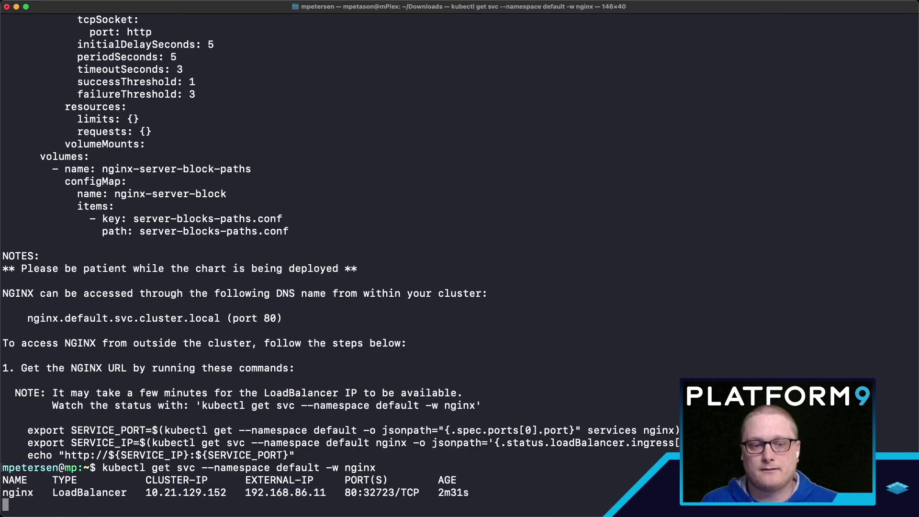
In the terminal, stop the service watch and list the Helm releases to check the nginx removal.
key(ctrl+c)
text(helm list)
key(Return)
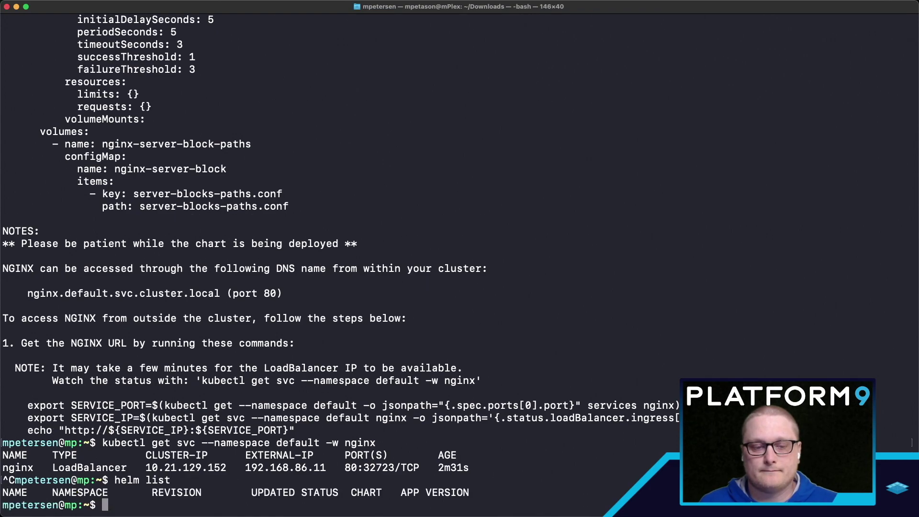
Switch back to the Platform9 page in the browser and look through the charts available in the App Catalog.
key(super+Tab)
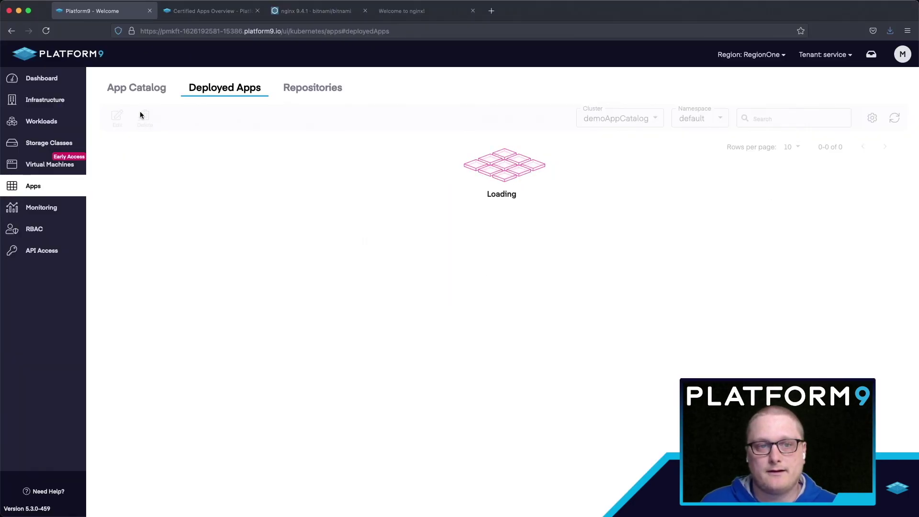
click(138, 94)
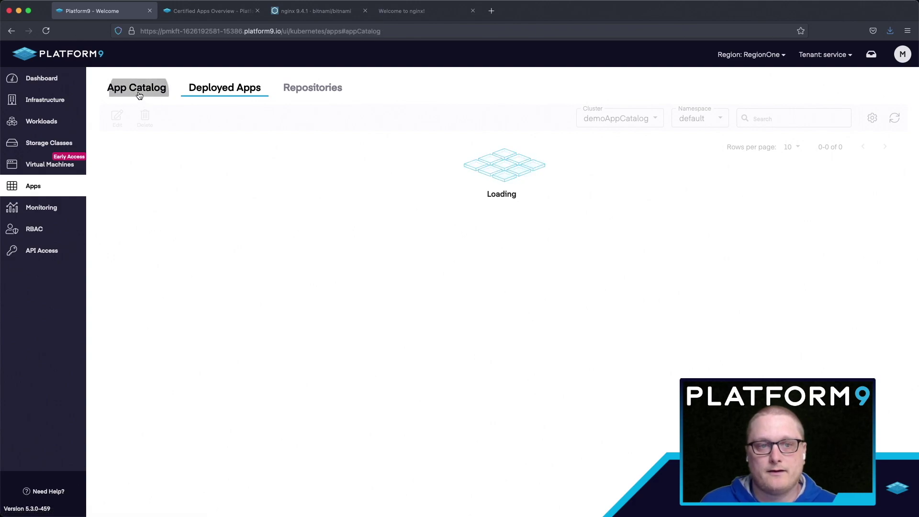
scroll(371, 131, down, 10)
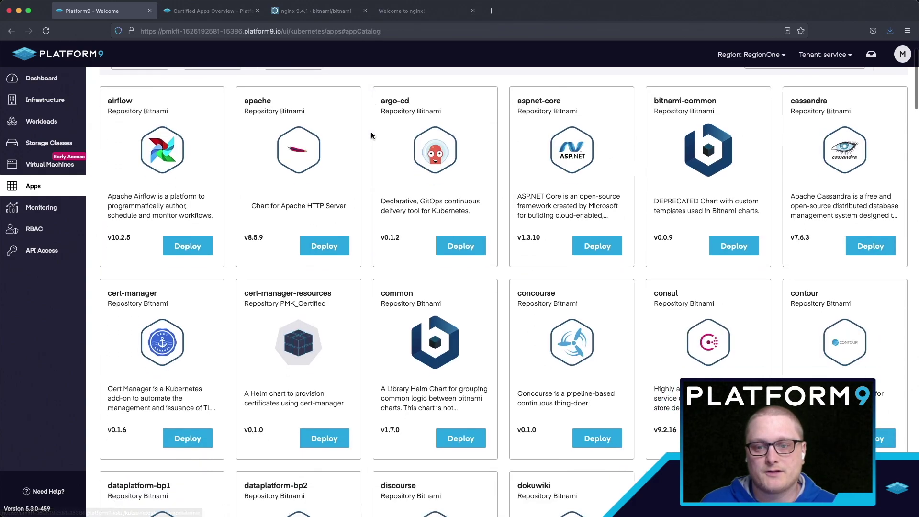
scroll(372, 131, down, 20)
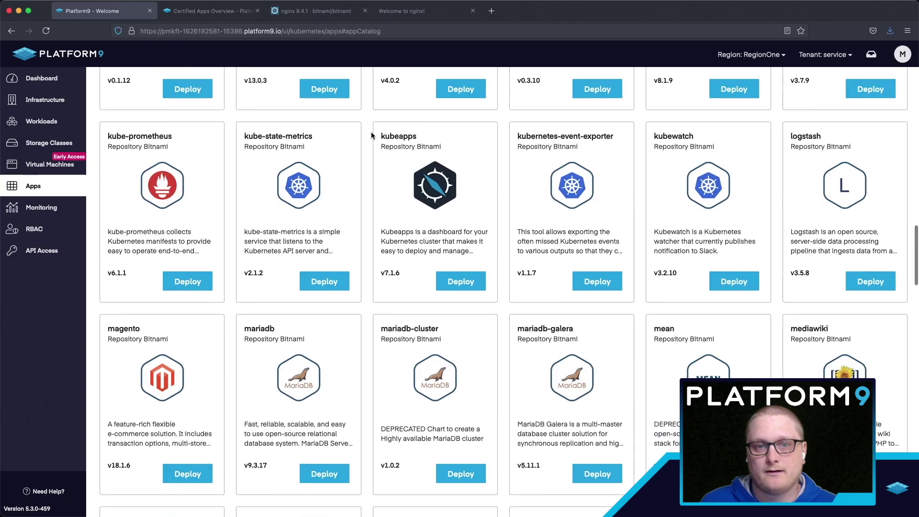
scroll(372, 131, down, 15)
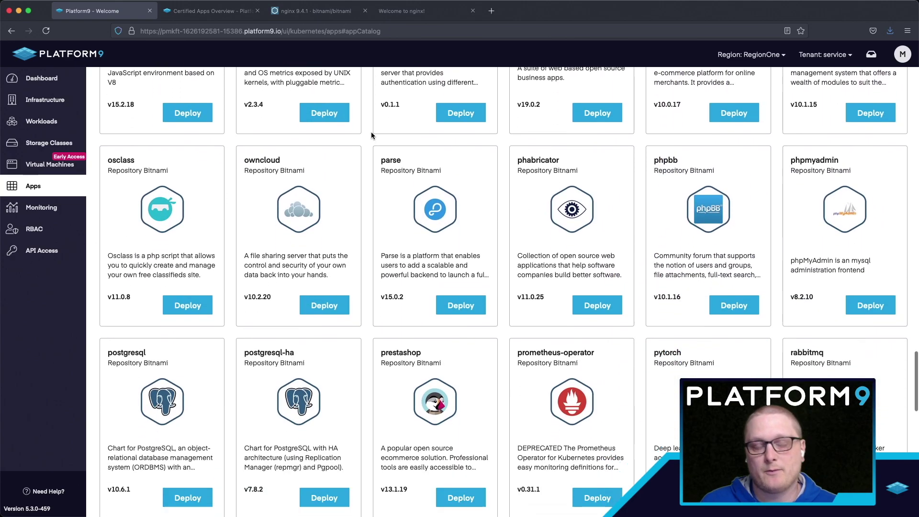
scroll(371, 136, down, 9)
scroll(371, 136, up, 20)
scroll(372, 135, up, 20)
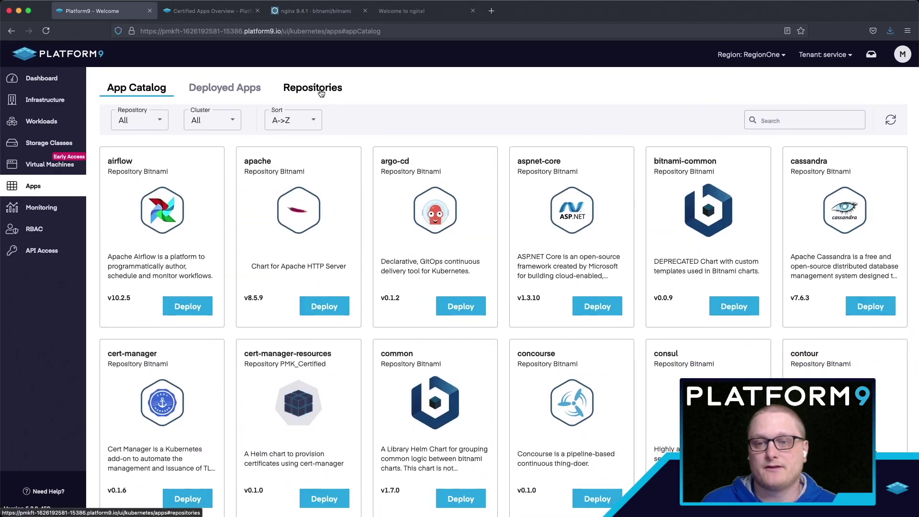
Show the repositories and open the form for adding a new one to examine its name, URL and type settings.
click(320, 92)
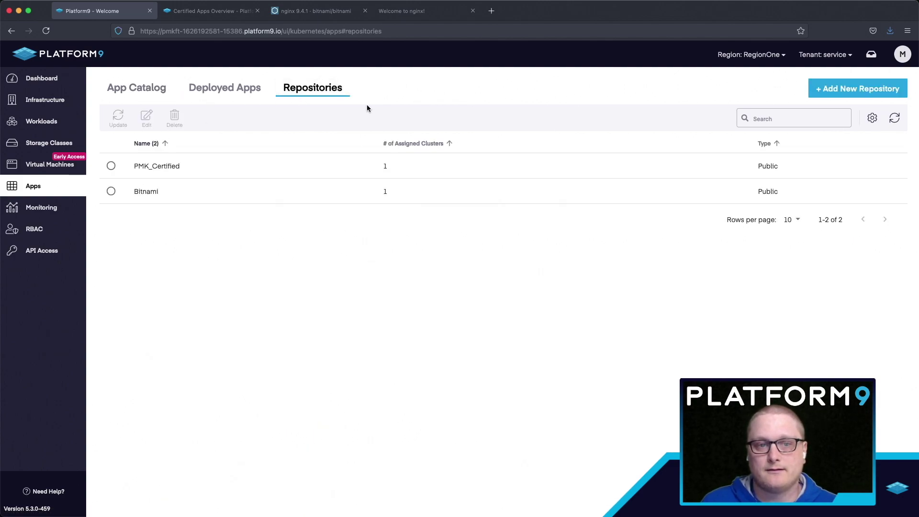
click(840, 91)
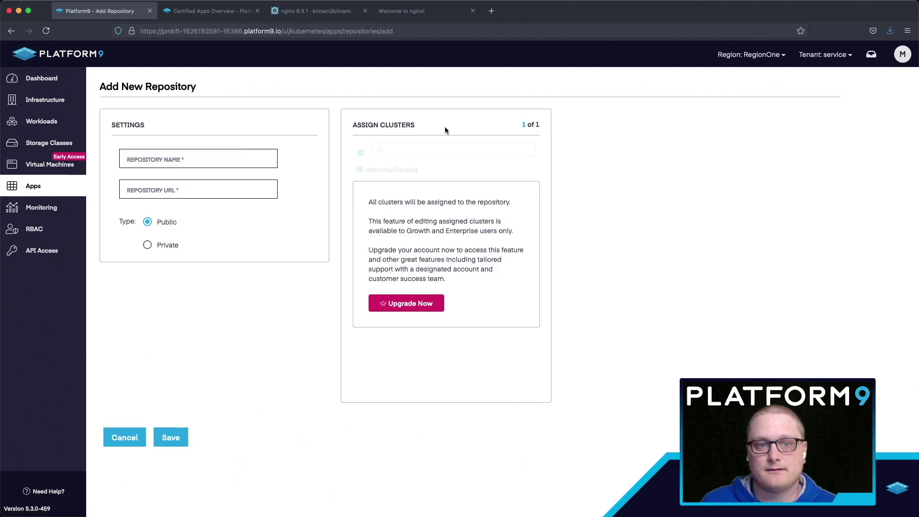
click(198, 161)
click(181, 193)
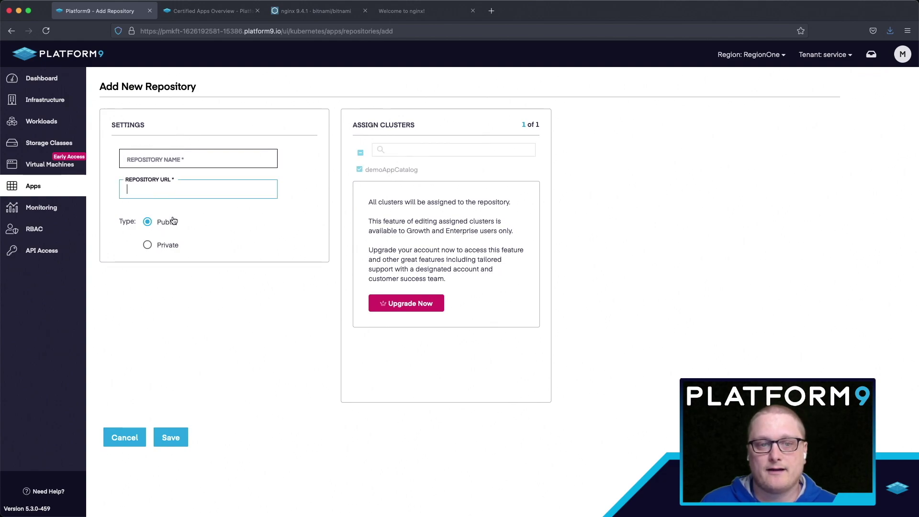
key(super+v)
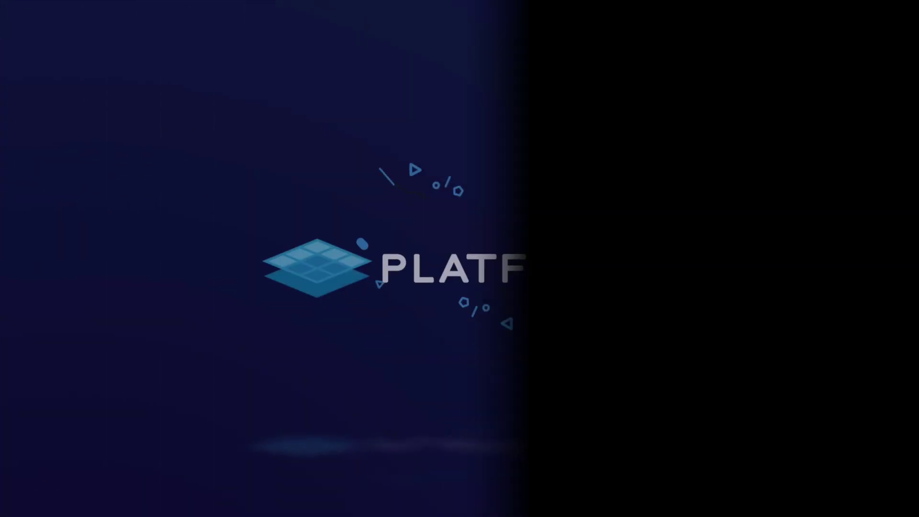